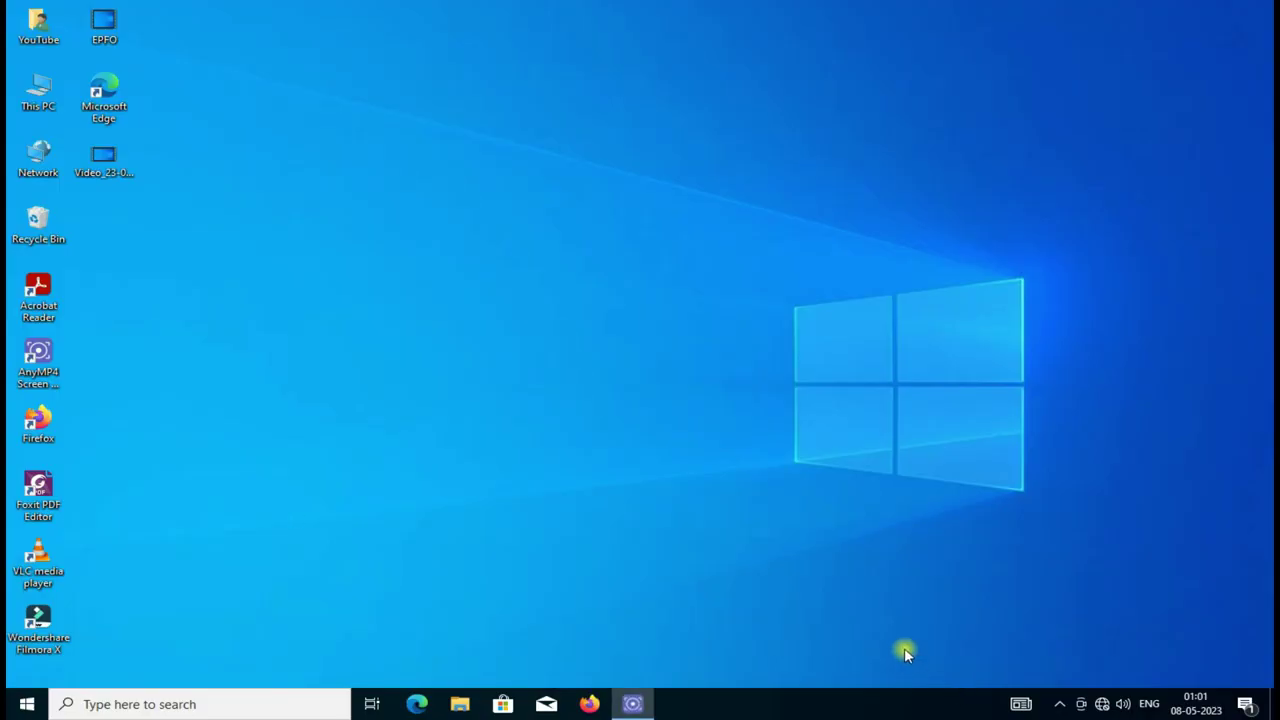
Step: Launch Foxit PDF Editor and open Quotation.pdf from Local Disk (D:)
{"action": "double_click", "coordinate": [39, 491]}
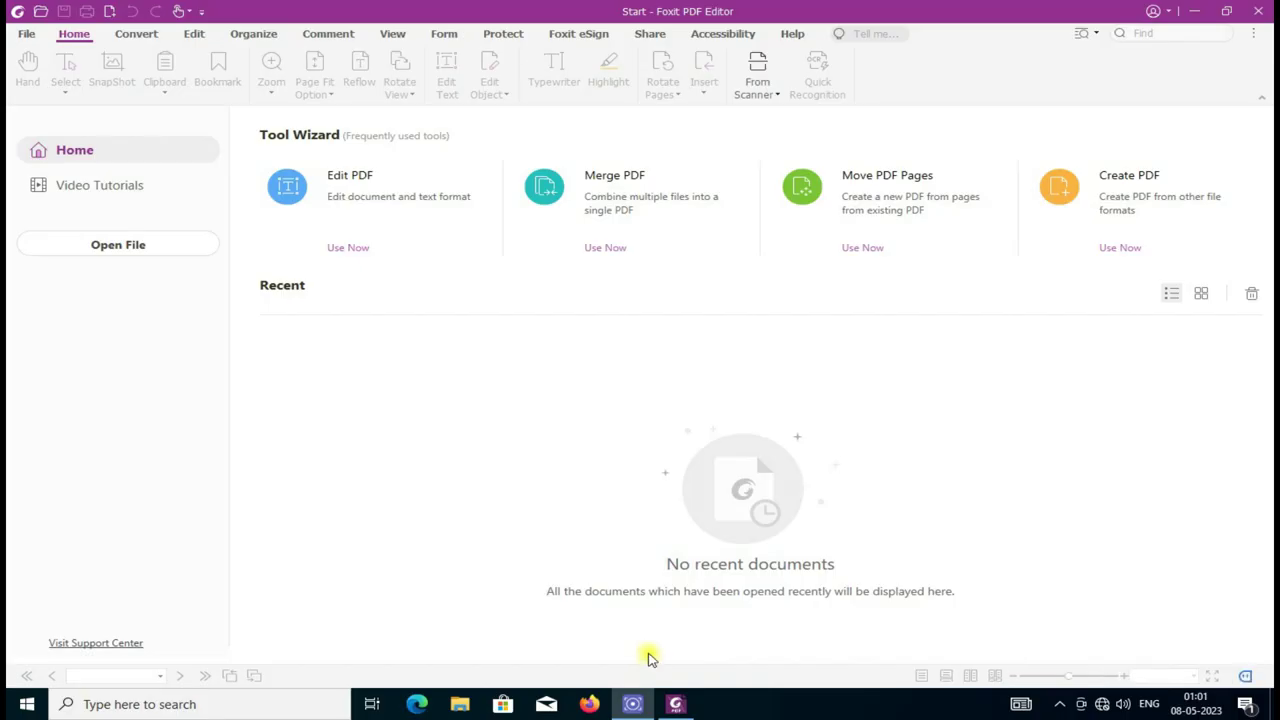
{"action": "left_click", "coordinate": [137, 249]}
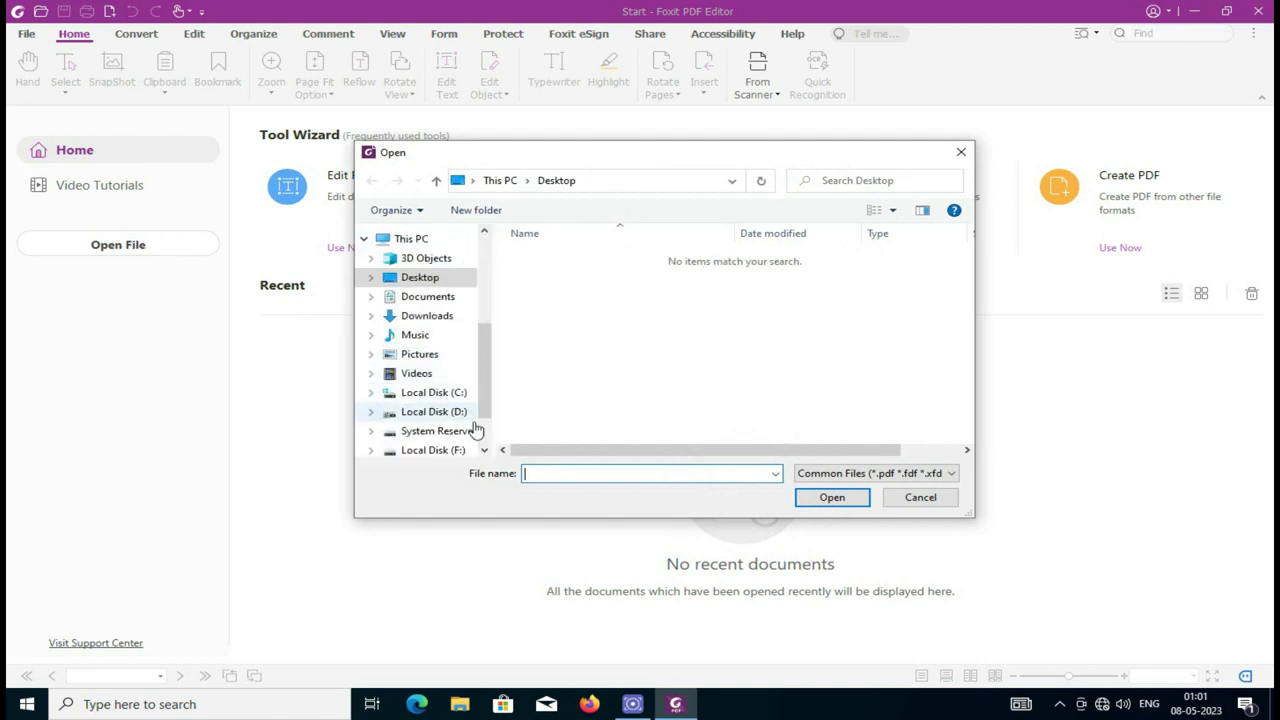
{"action": "left_click", "coordinate": [457, 413]}
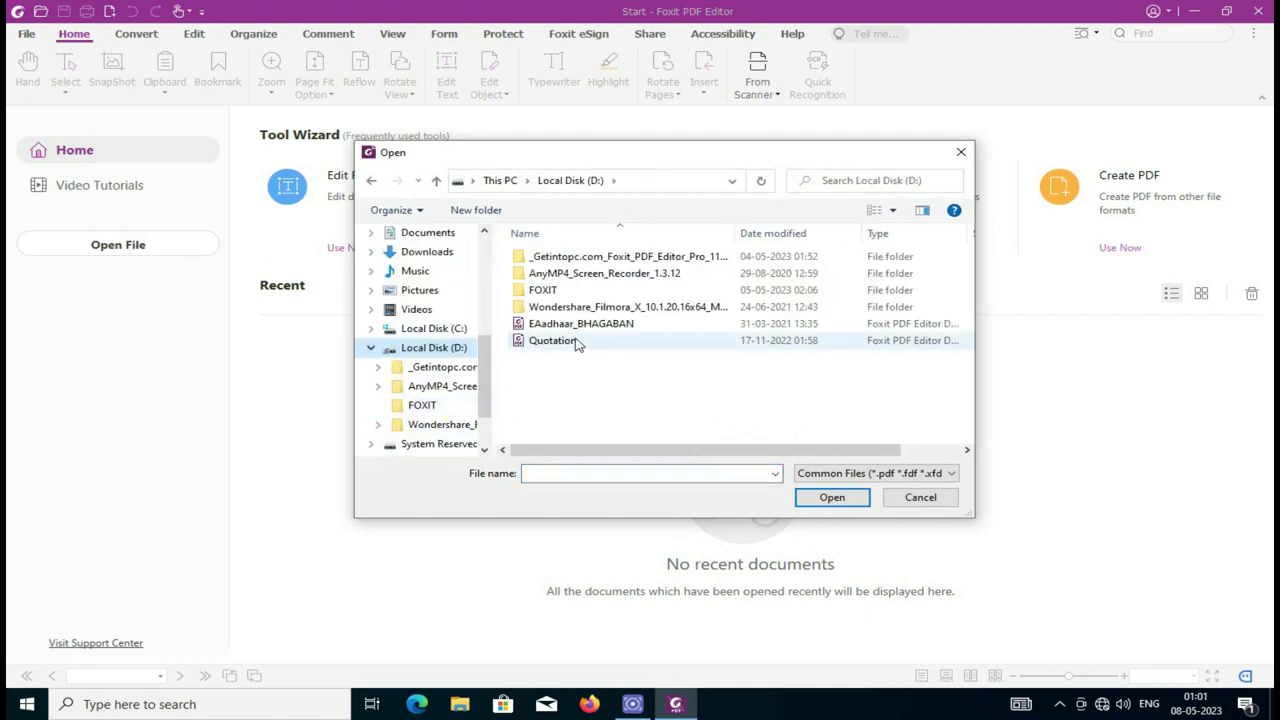
{"action": "double_click", "coordinate": [541, 341]}
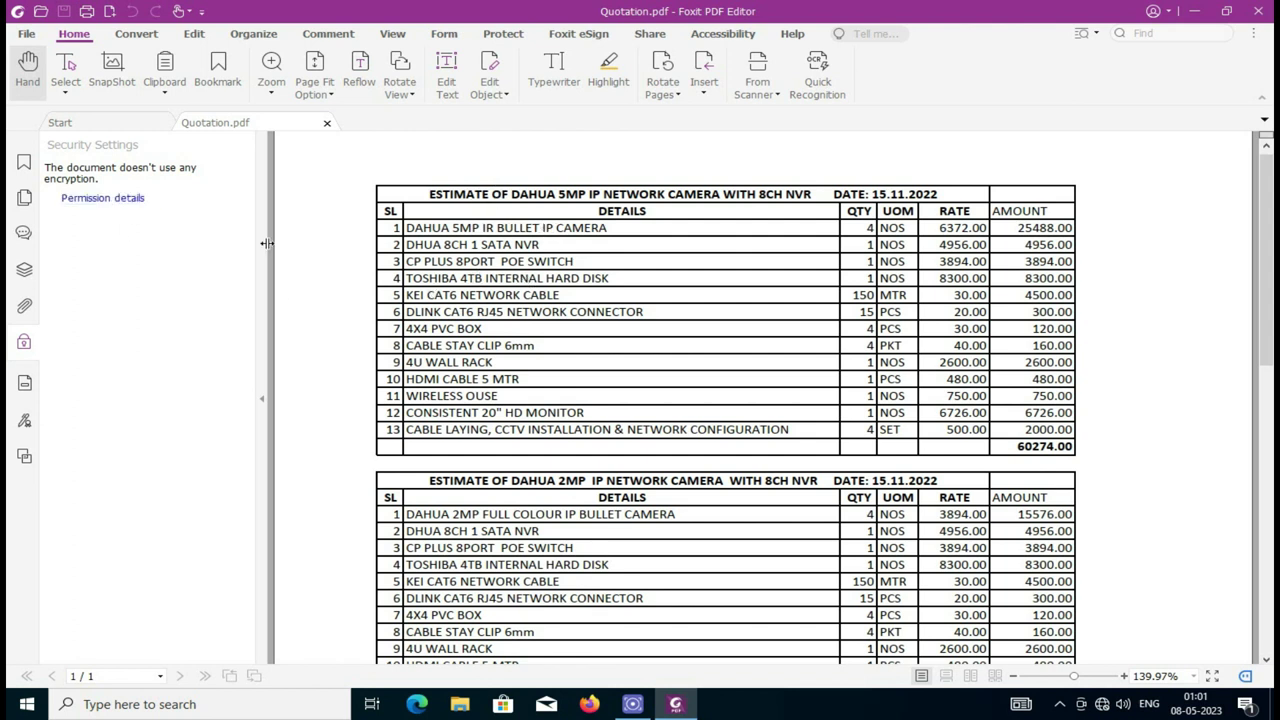
Step: In the document's permission details, change the security method to Password Protection
{"action": "left_click", "coordinate": [128, 200]}
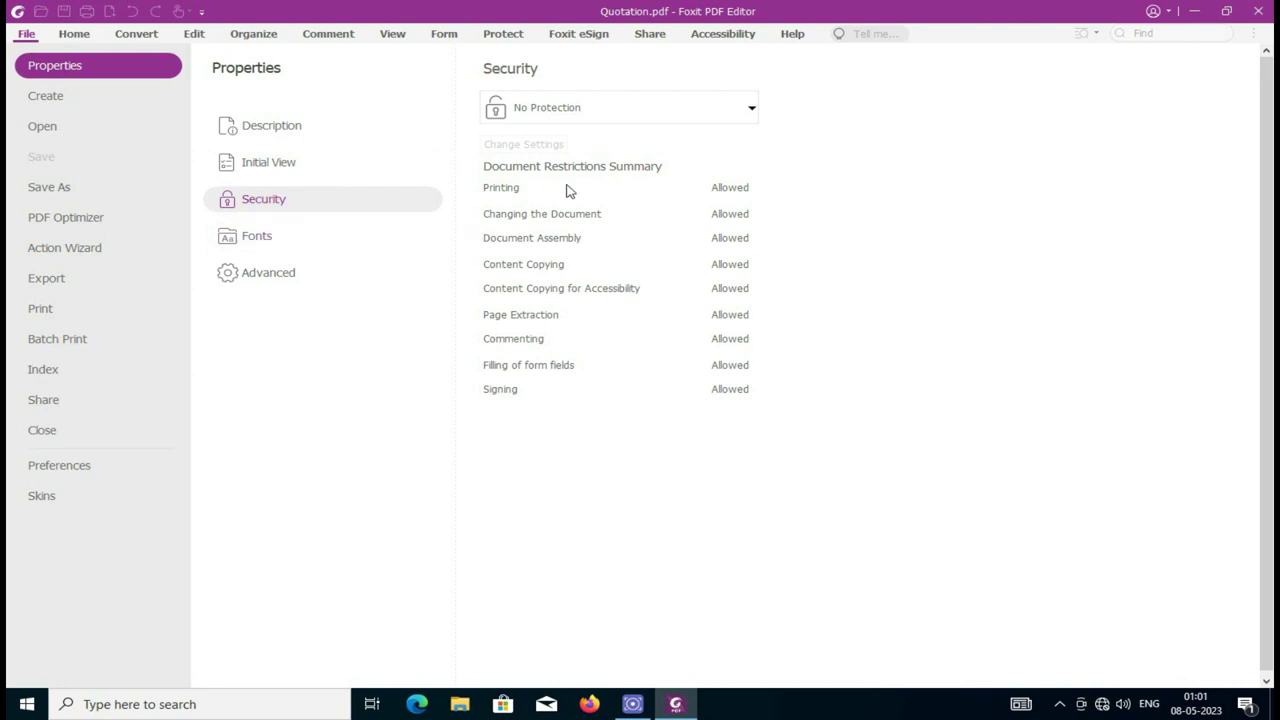
{"action": "left_click", "coordinate": [630, 108]}
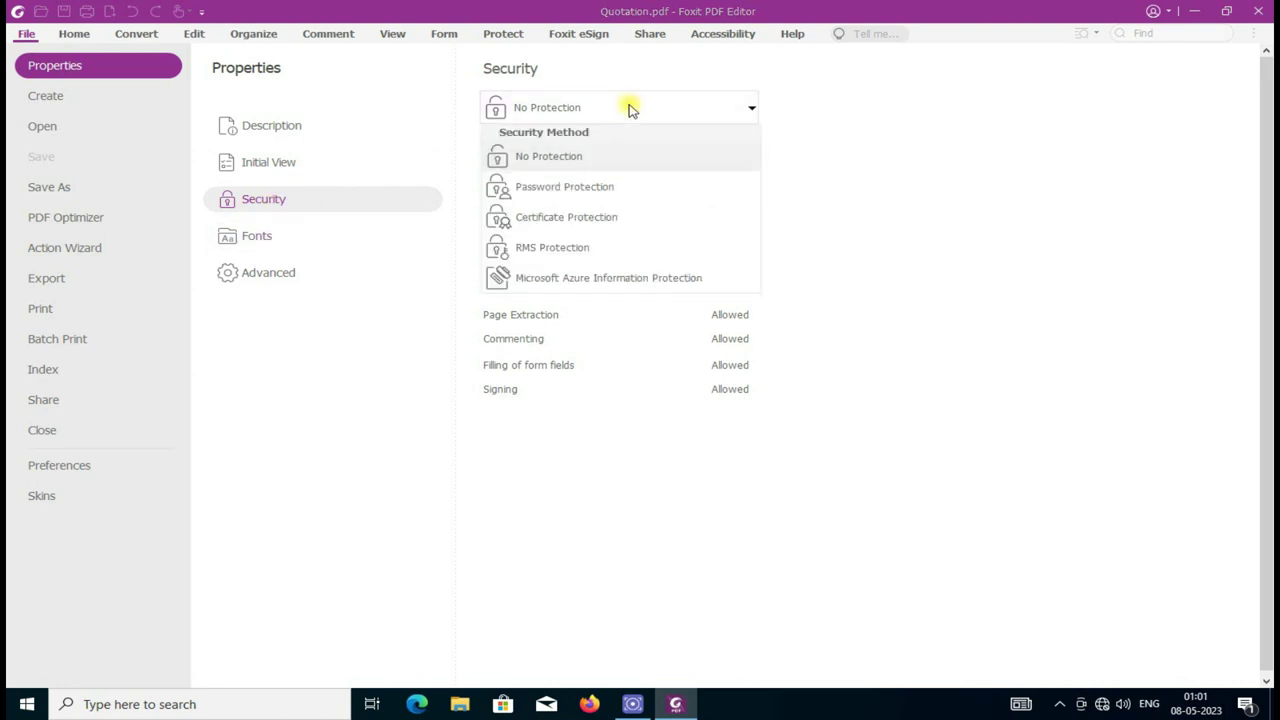
{"action": "left_click", "coordinate": [587, 190]}
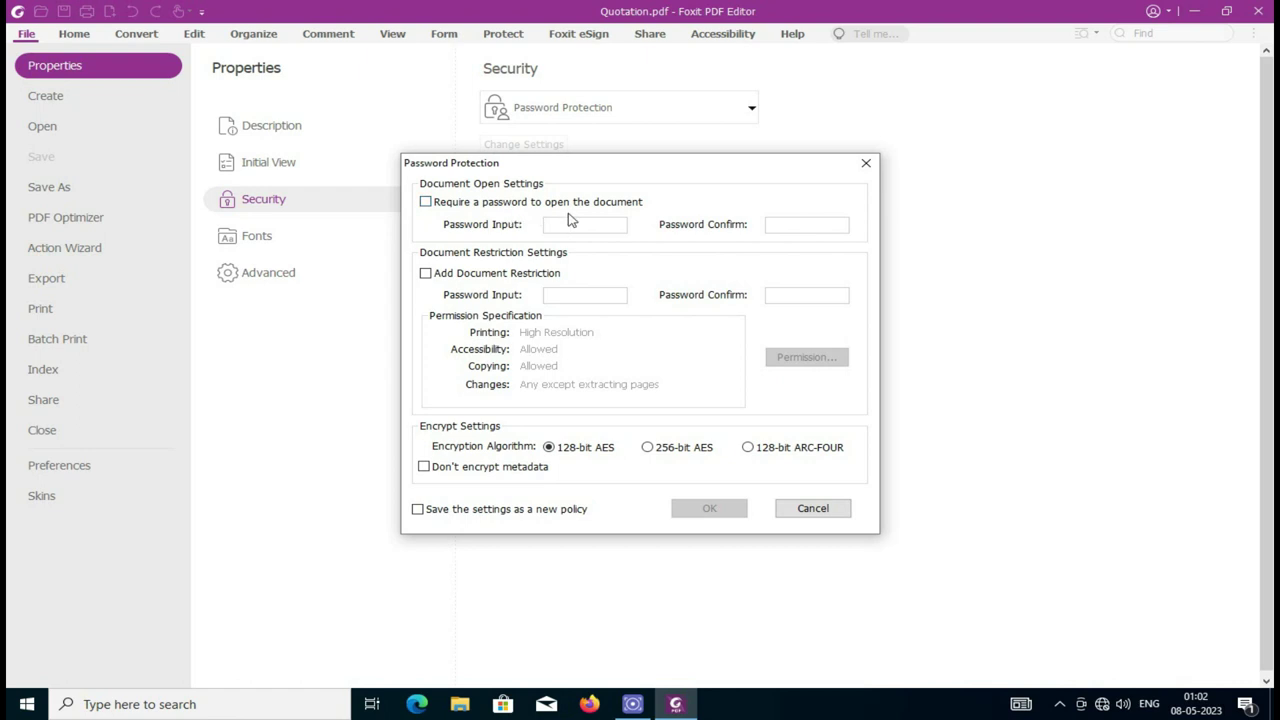
Step: Enable Add Document Restriction, enter and confirm the permission password, and open Permission settings
{"action": "left_click", "coordinate": [426, 274]}
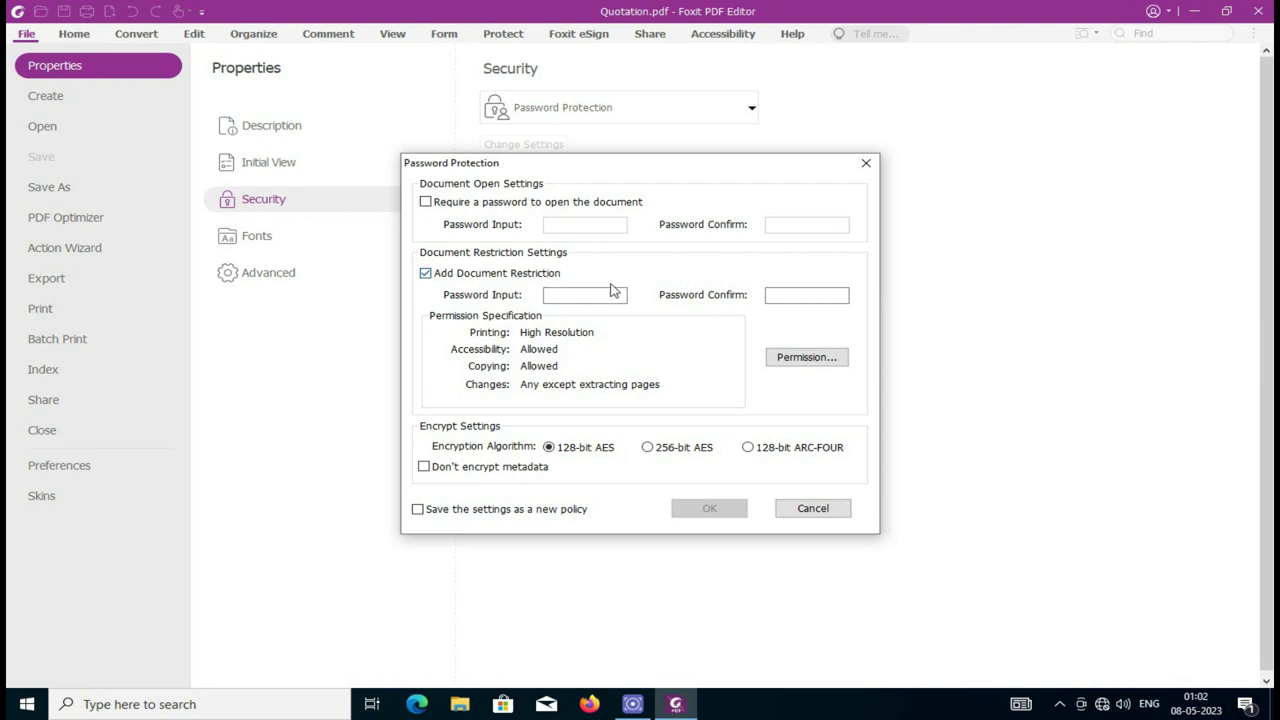
{"action": "left_click", "coordinate": [552, 297]}
{"action": "left_click", "coordinate": [800, 295]}
{"action": "type", "text": "12"}
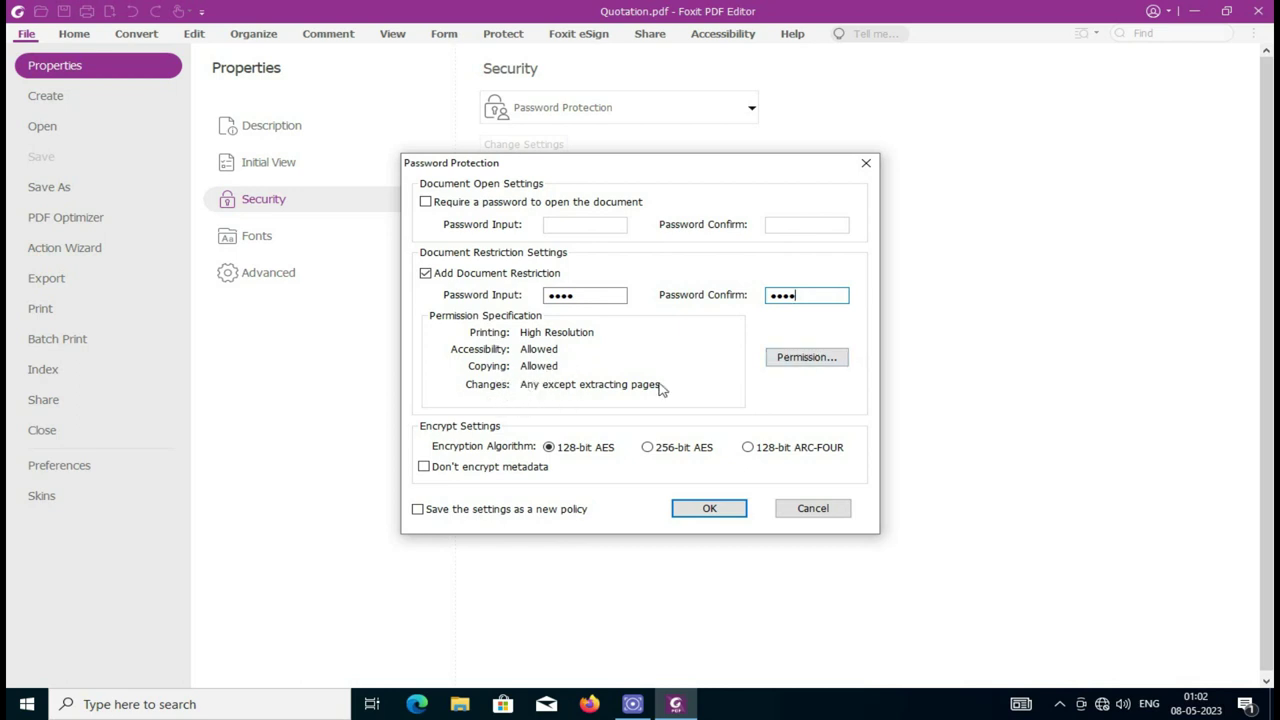
{"action": "left_click", "coordinate": [800, 359]}
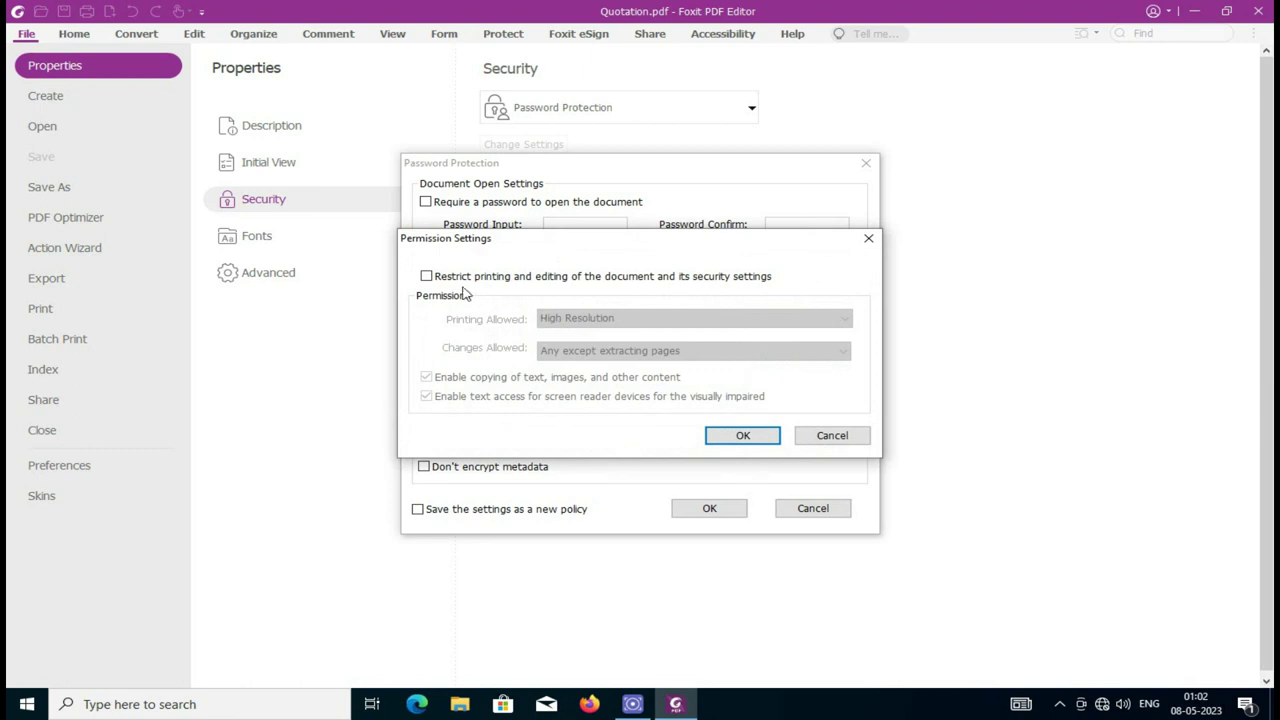
Step: Restrict editing to High Resolution printing only, changes None, and screen-reader text access disabled
{"action": "left_click", "coordinate": [547, 284]}
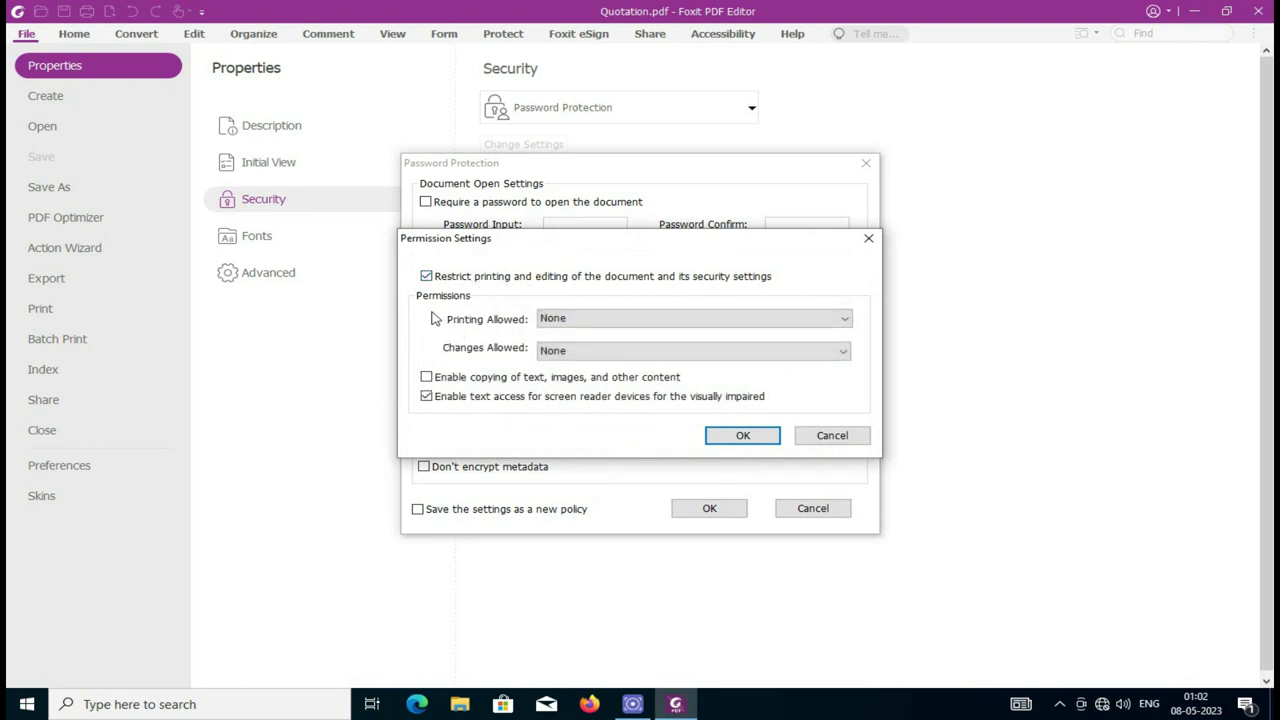
{"action": "left_click", "coordinate": [553, 320]}
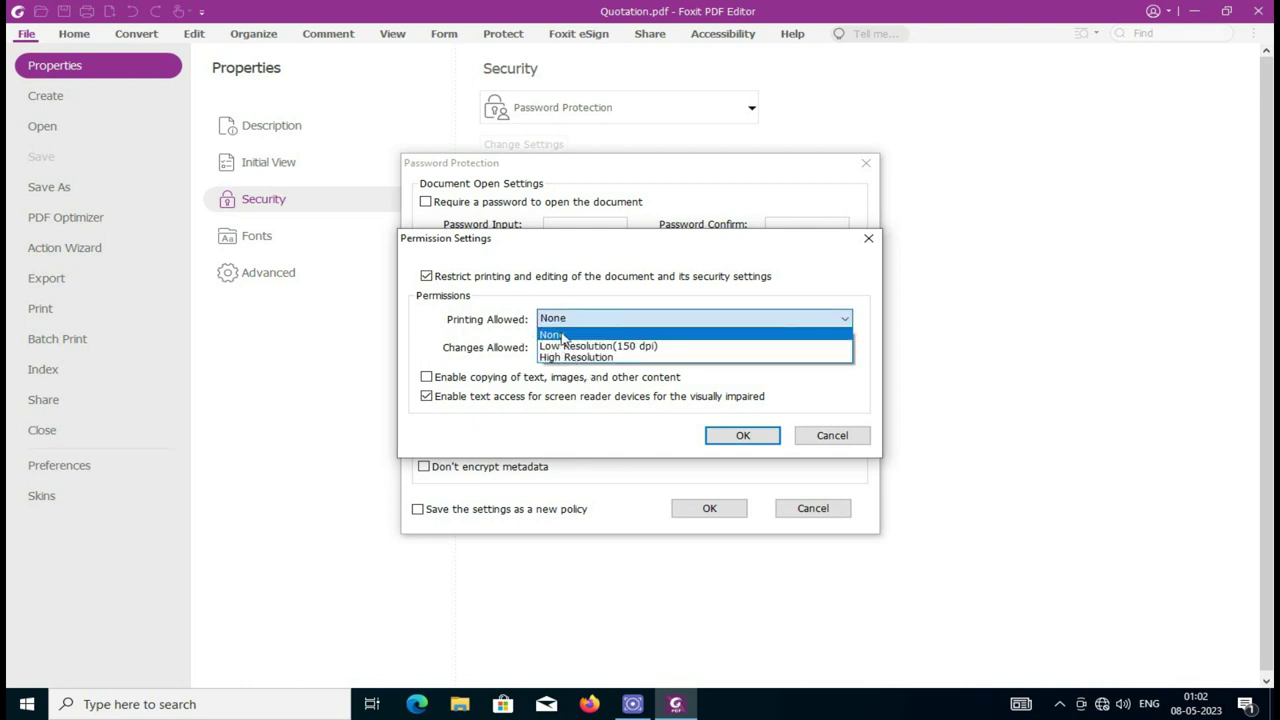
{"action": "left_click", "coordinate": [578, 358]}
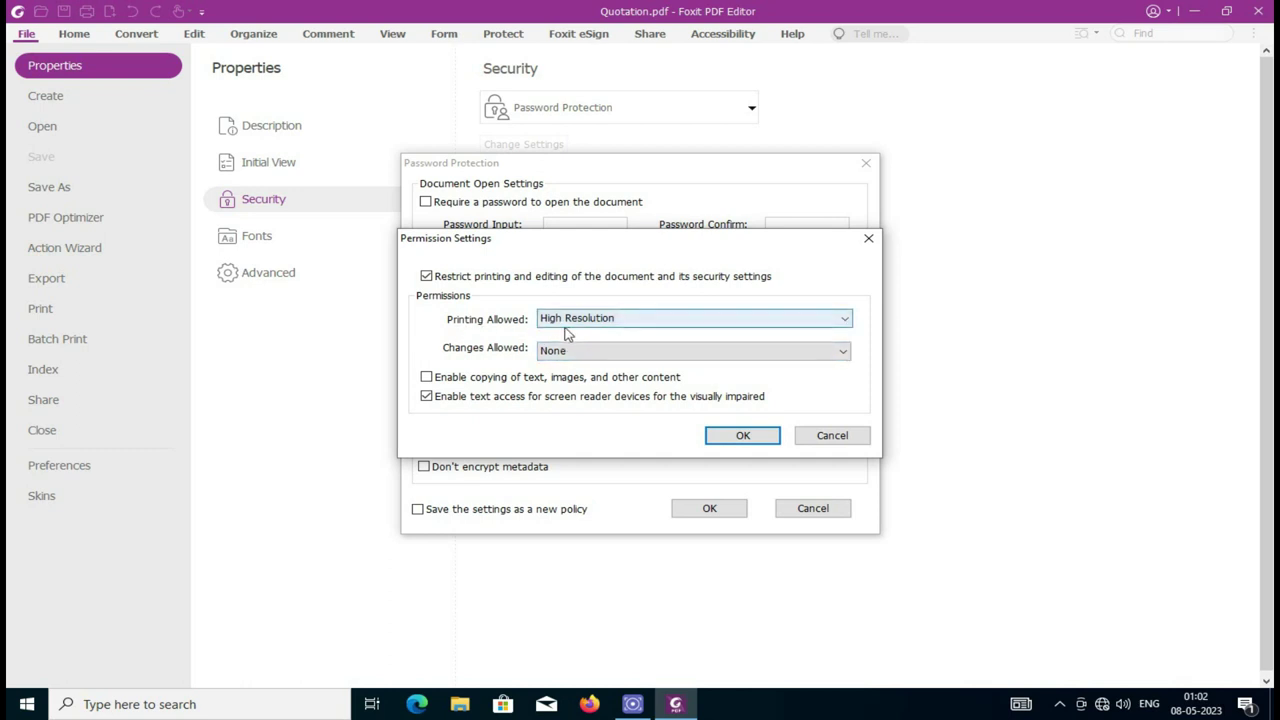
{"action": "left_click", "coordinate": [588, 355]}
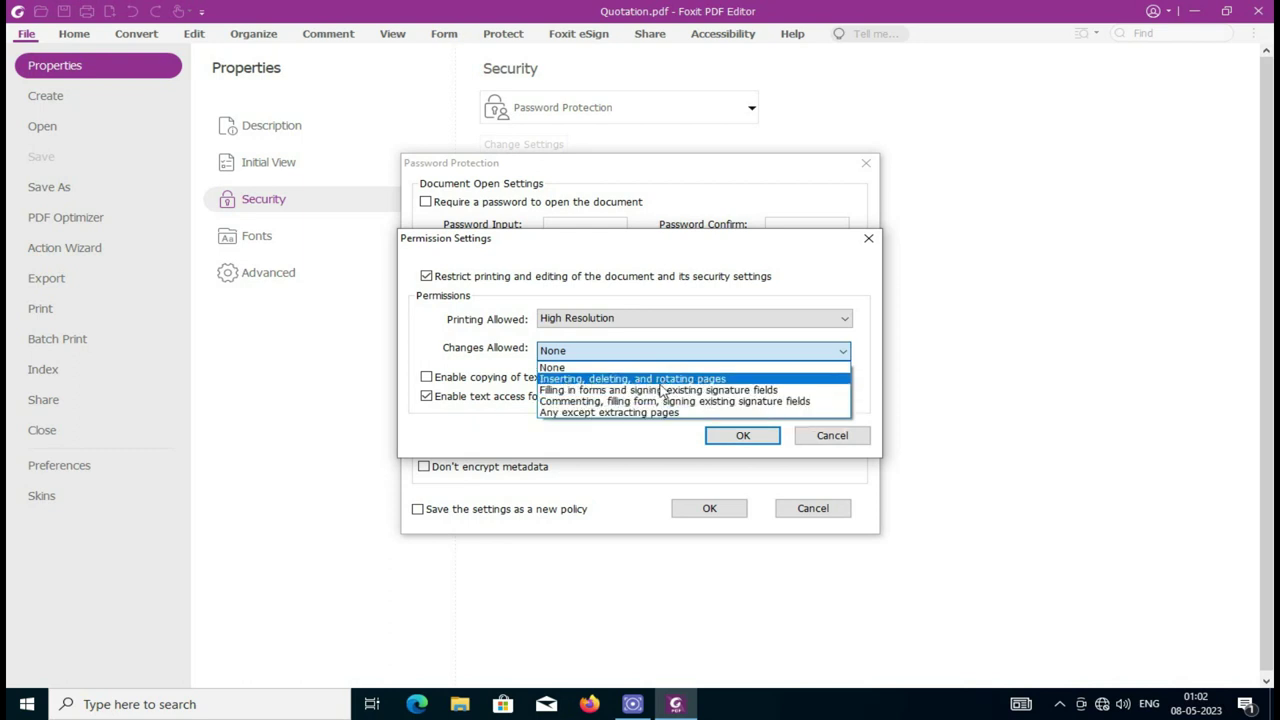
{"action": "left_click", "coordinate": [566, 364]}
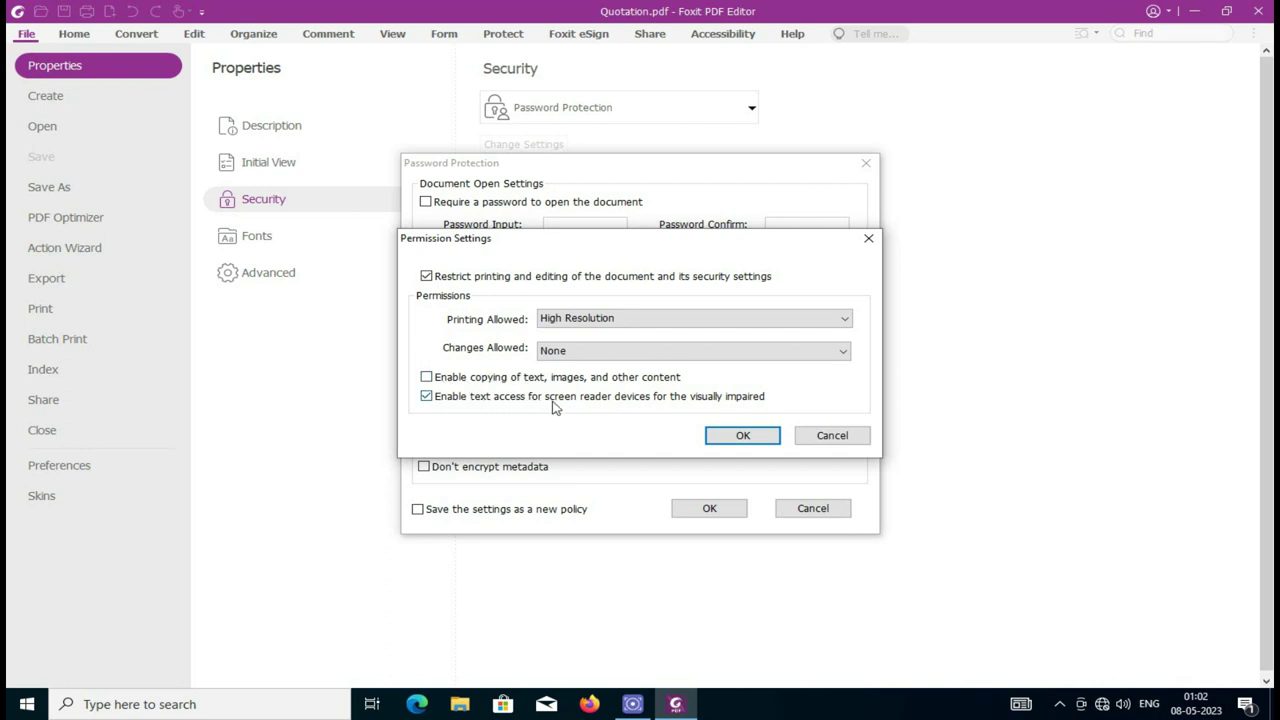
{"action": "left_click", "coordinate": [430, 400]}
{"action": "left_click", "coordinate": [742, 434]}
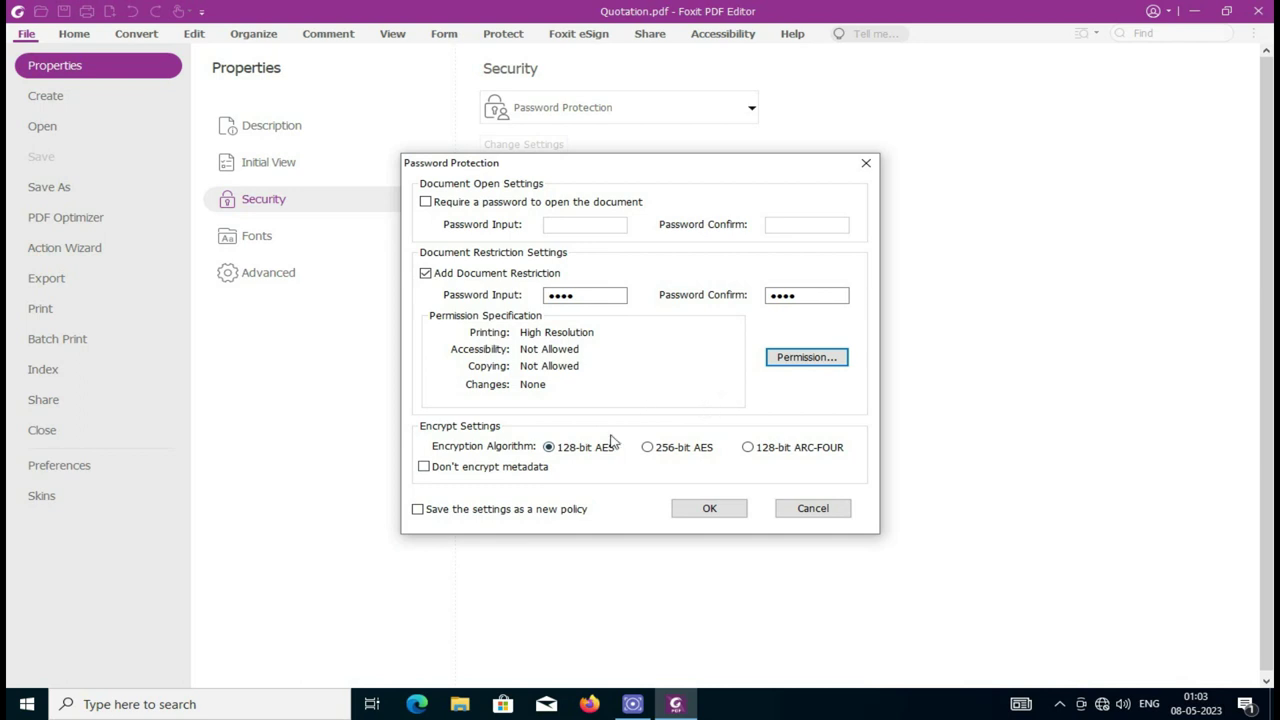
Step: Save the restrictions as a new policy and apply the password protection
{"action": "left_click", "coordinate": [419, 512]}
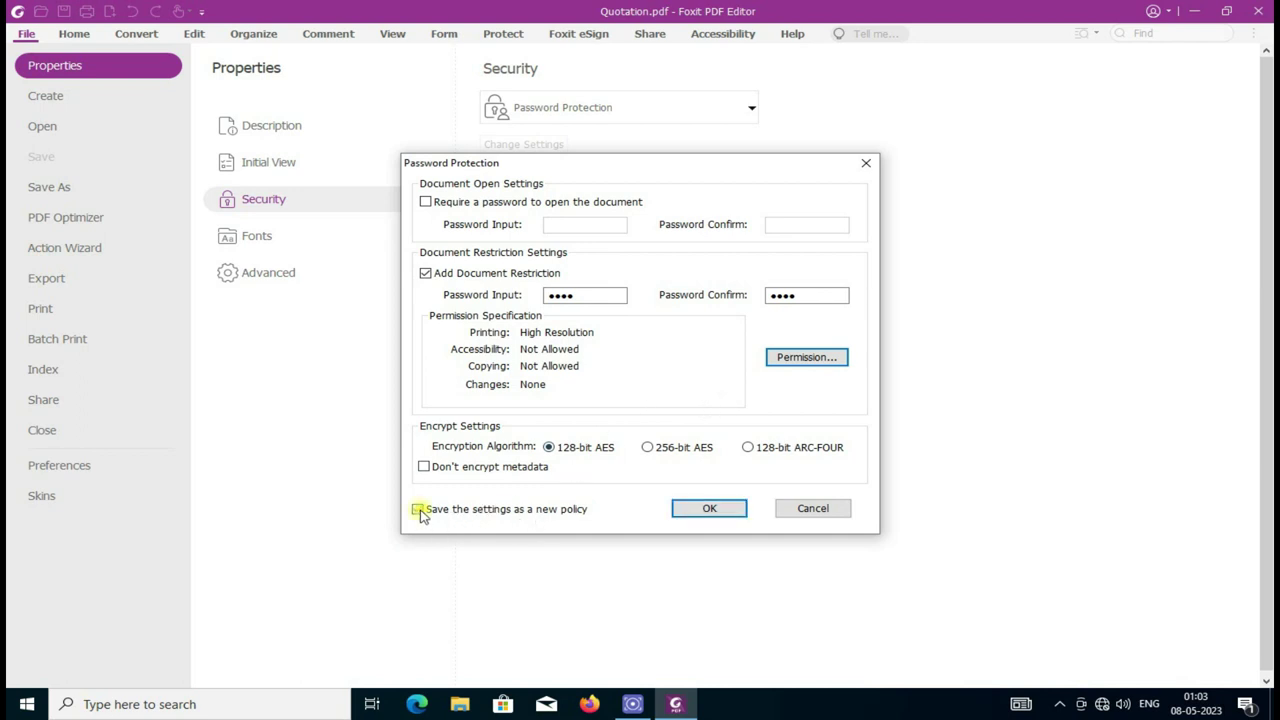
{"action": "left_click", "coordinate": [710, 509]}
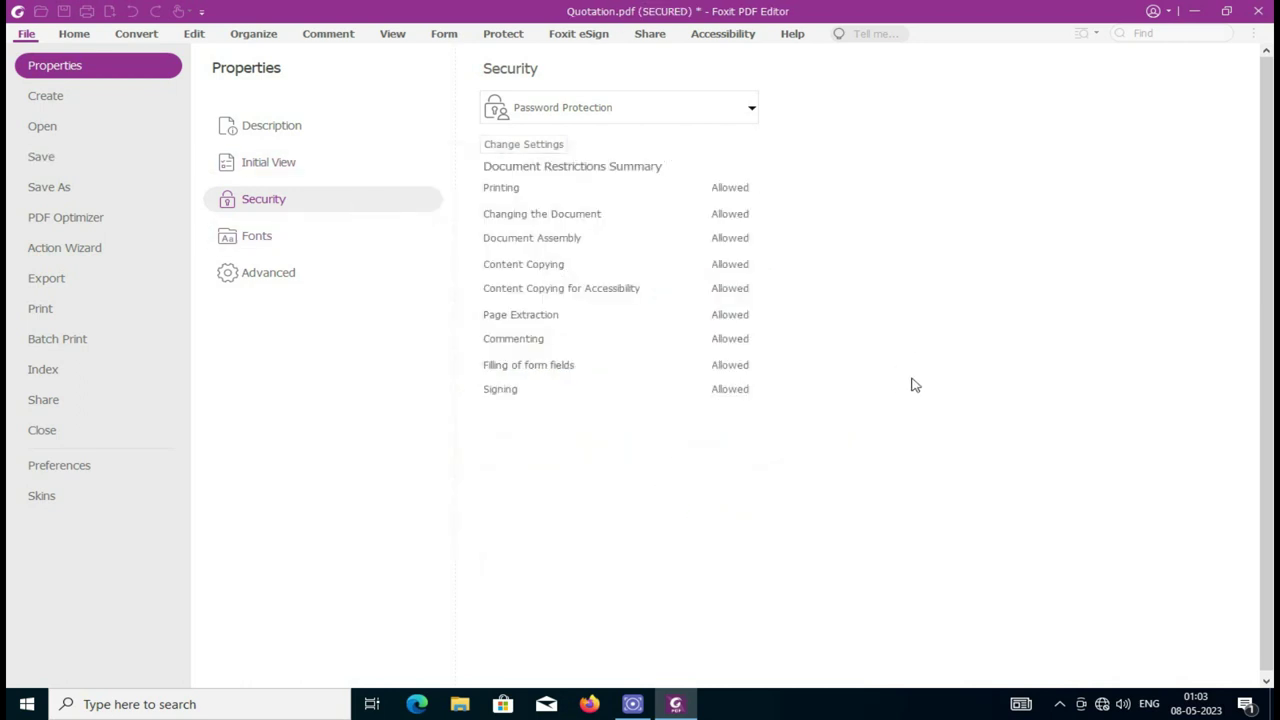
{"action": "left_click", "coordinate": [27, 35]}
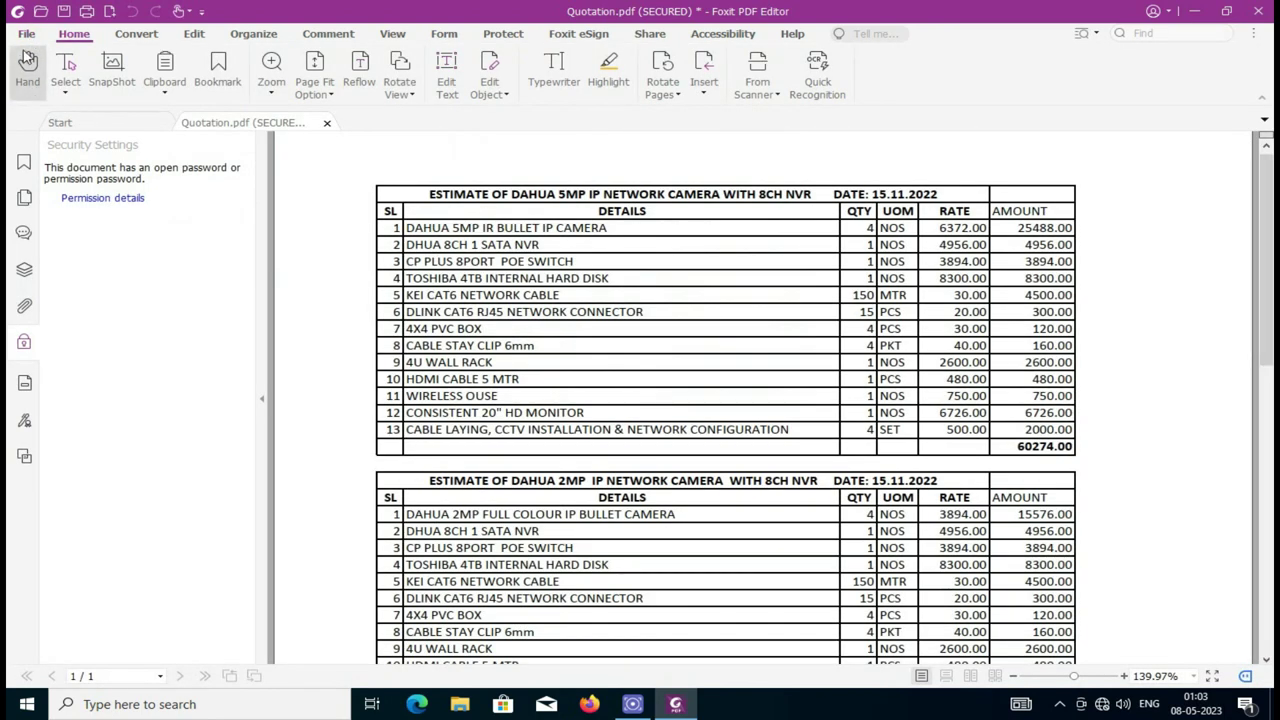
Step: Save the secured Quotation as a copy on the Desktop
{"action": "left_click", "coordinate": [27, 35]}
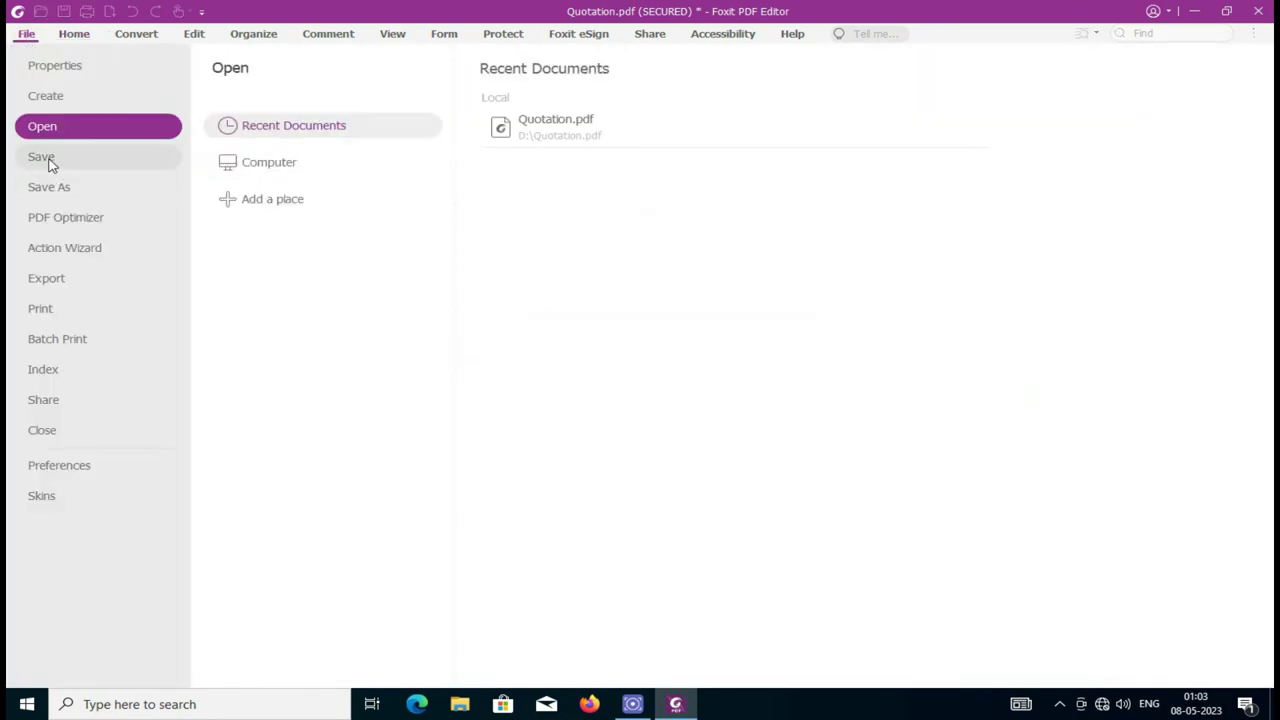
{"action": "left_click", "coordinate": [52, 188]}
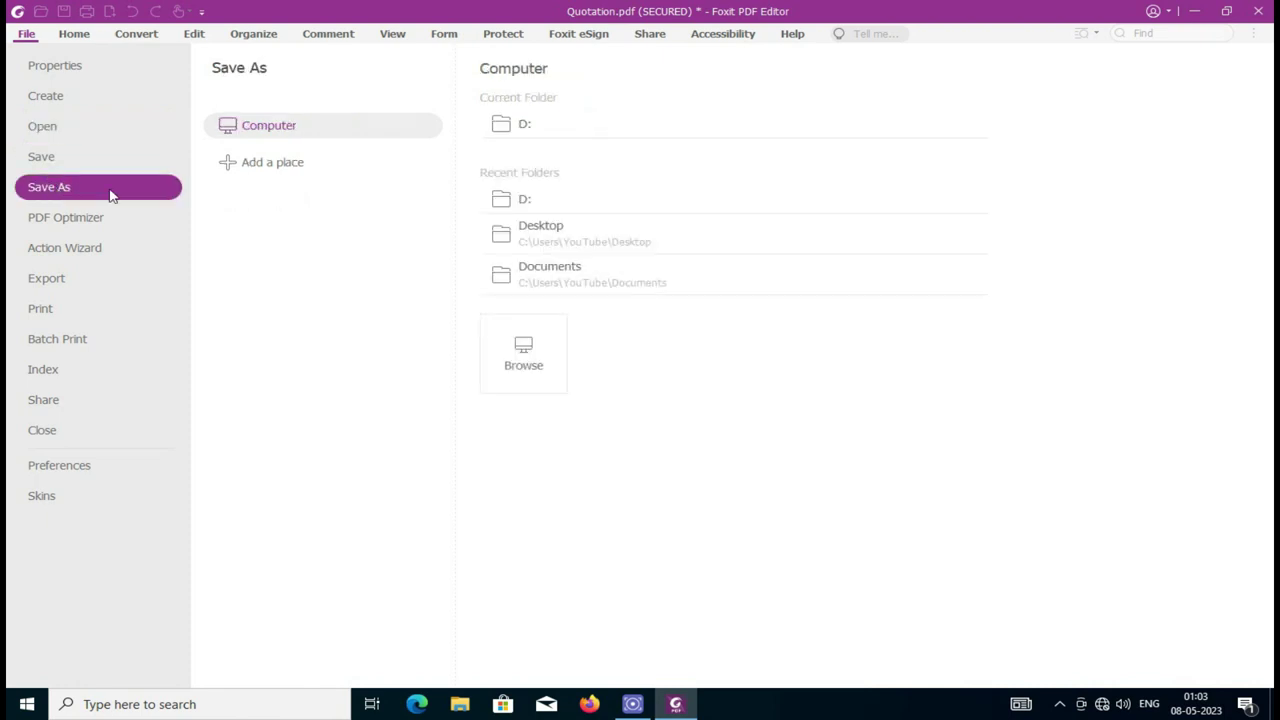
{"action": "left_click", "coordinate": [555, 230]}
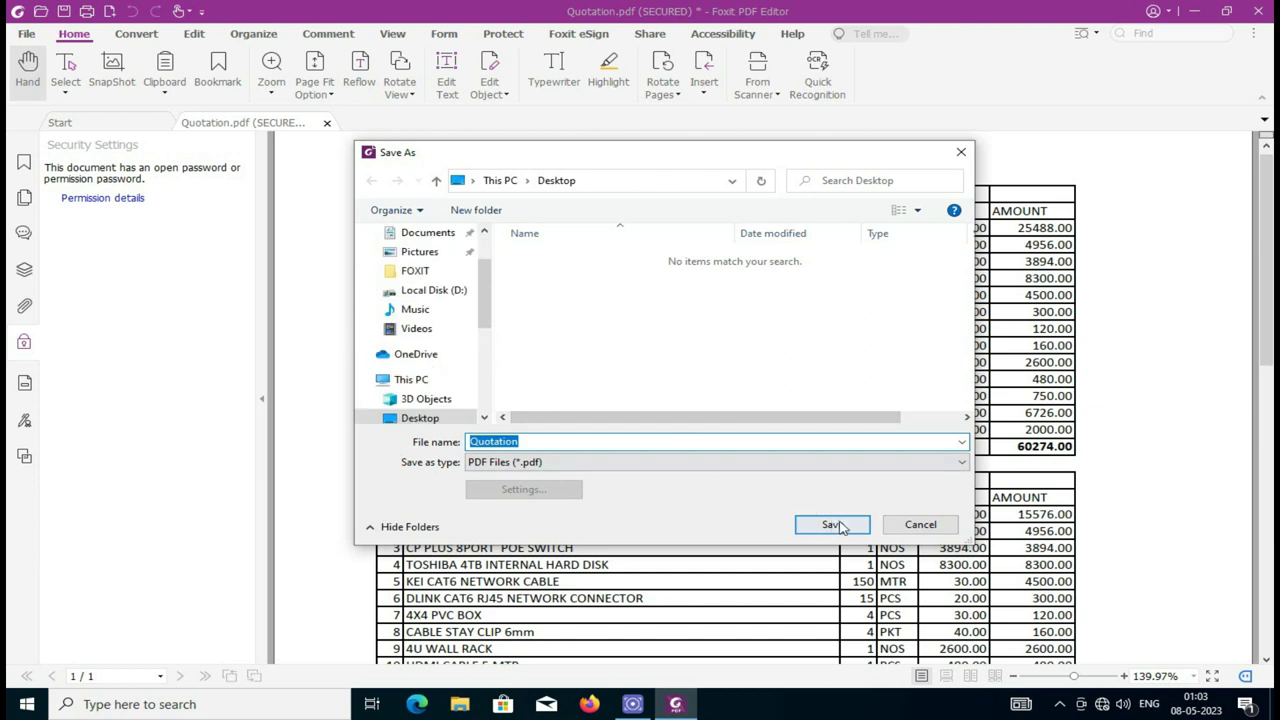
{"action": "left_click", "coordinate": [834, 525]}
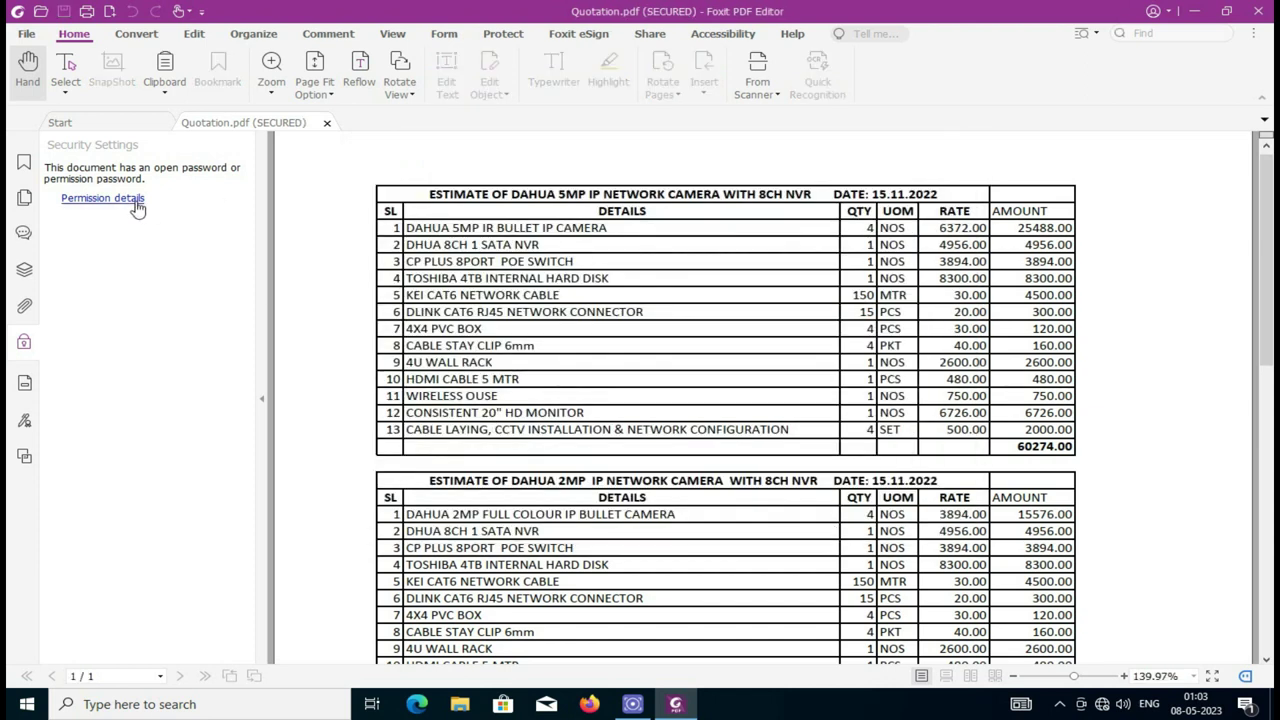
Step: Close the editor, reopen Quotation from the Desktop, and review its permission details
{"action": "left_click", "coordinate": [1258, 11]}
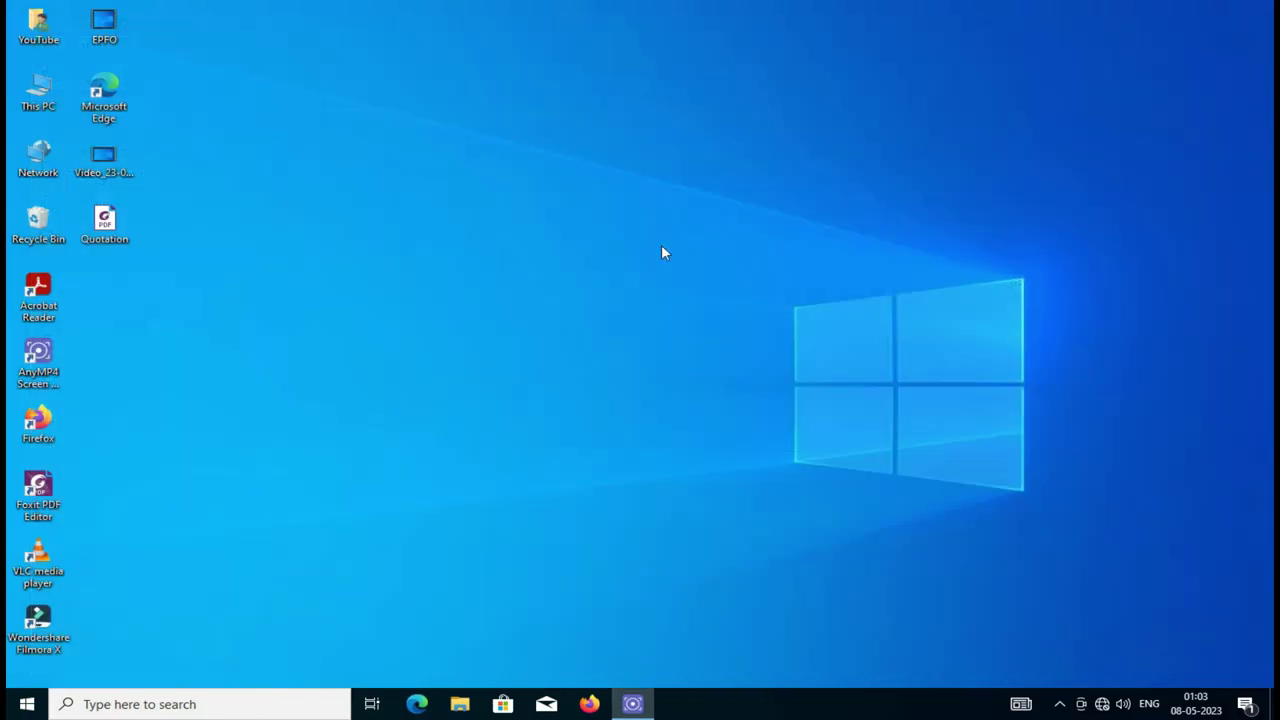
{"action": "left_click", "coordinate": [78, 267]}
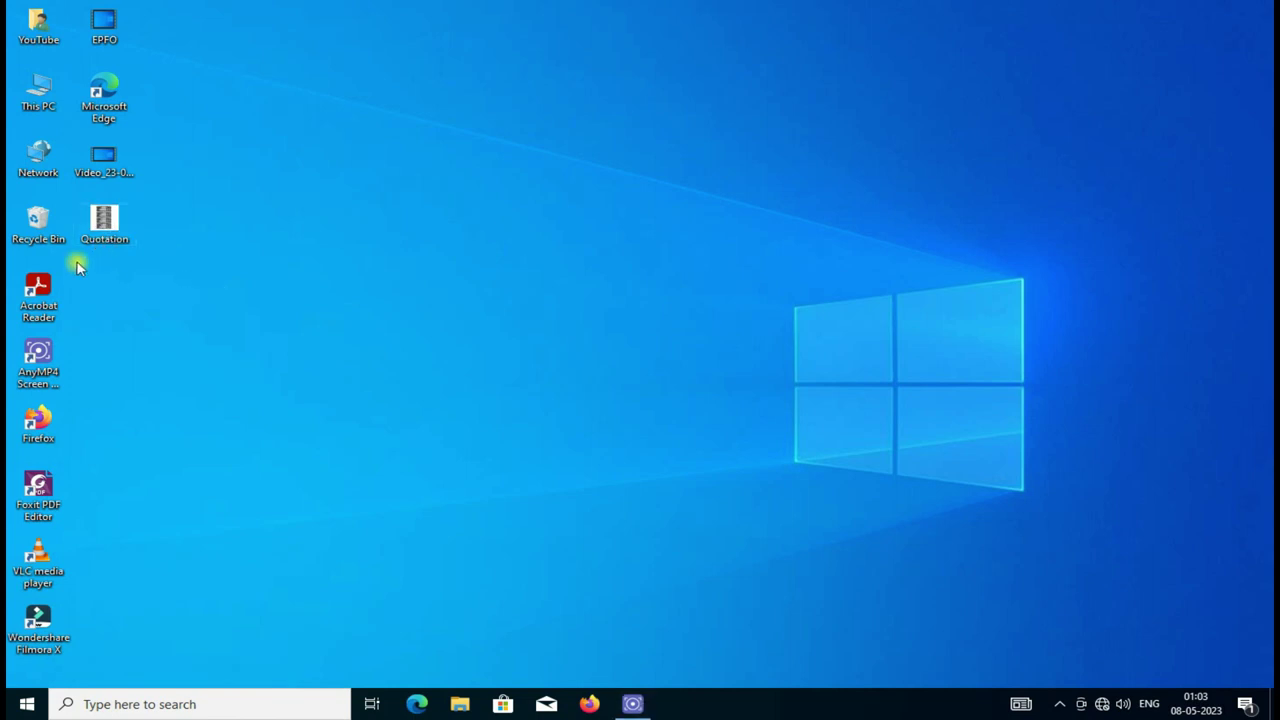
{"action": "left_click", "coordinate": [107, 230]}
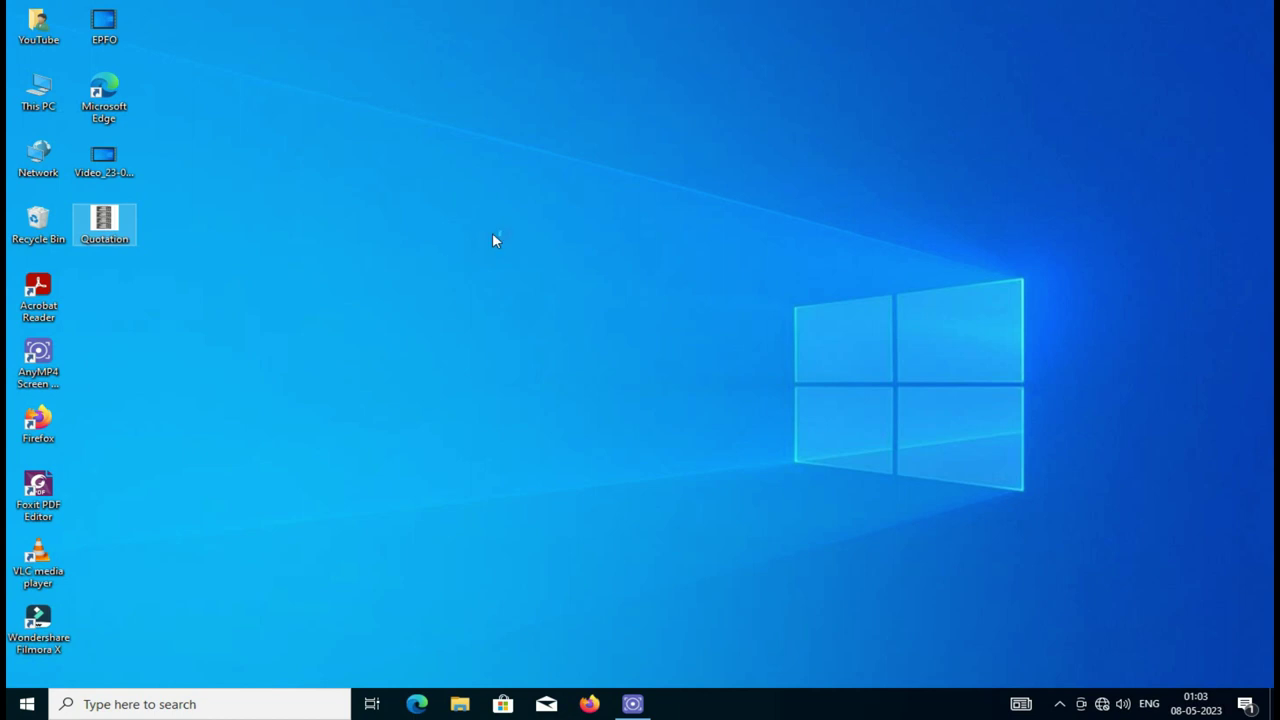
{"action": "key", "text": "Return"}
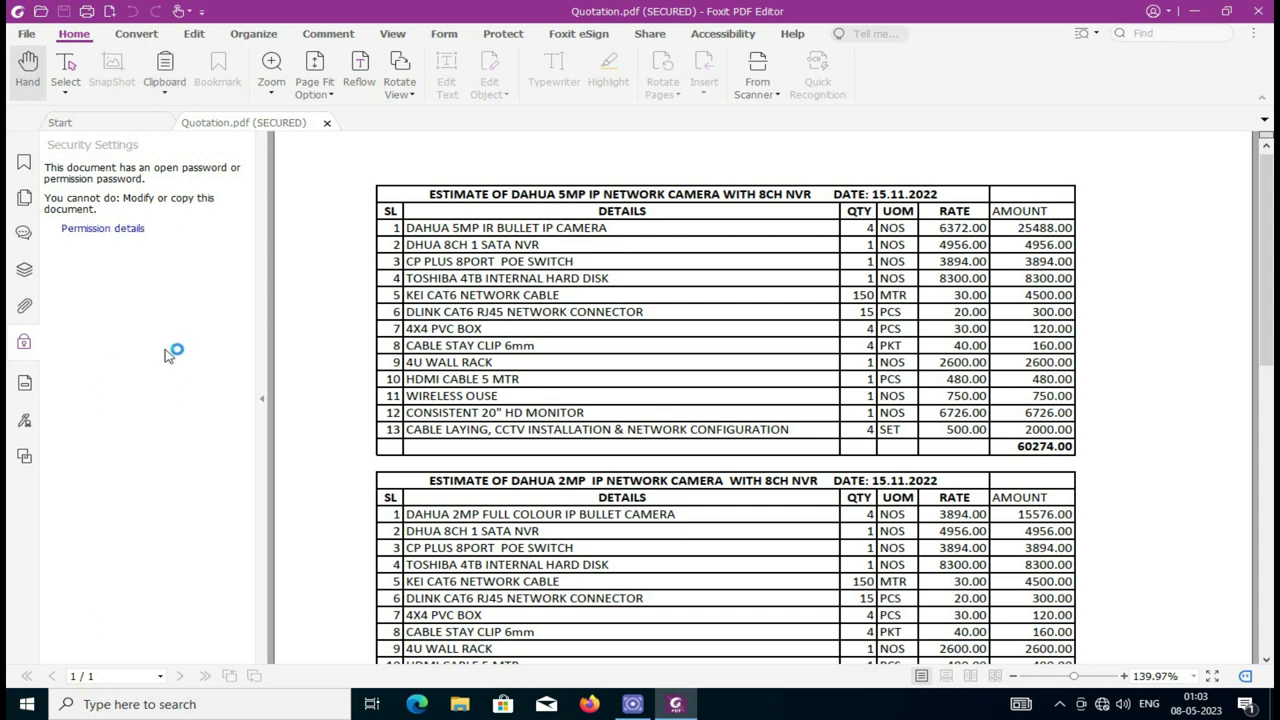
{"action": "left_click", "coordinate": [100, 229]}
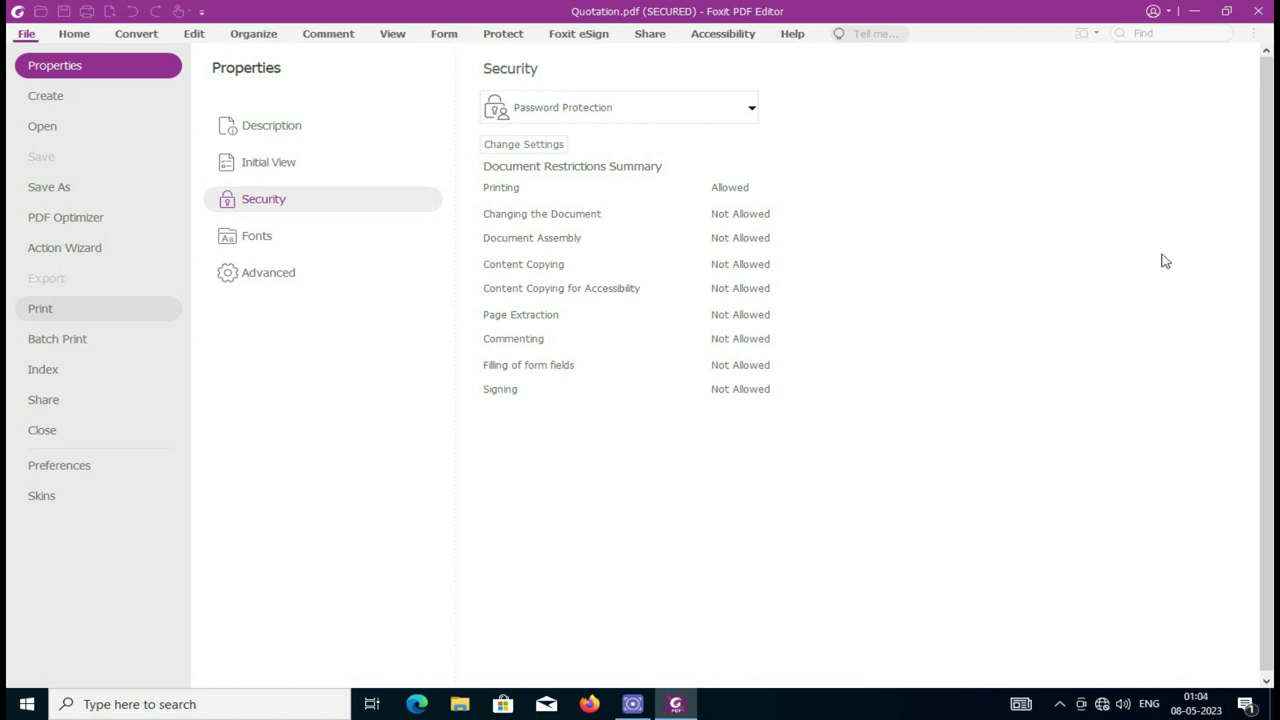
{"action": "key", "text": "alt+F4"}
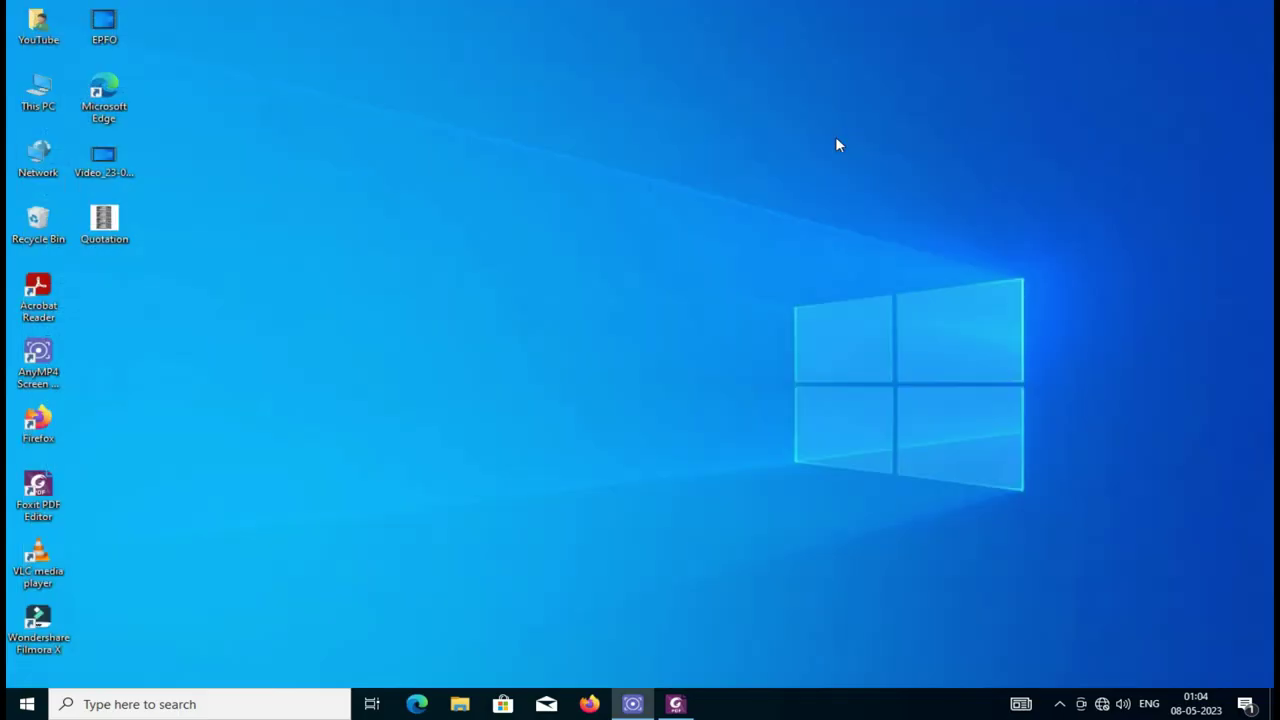